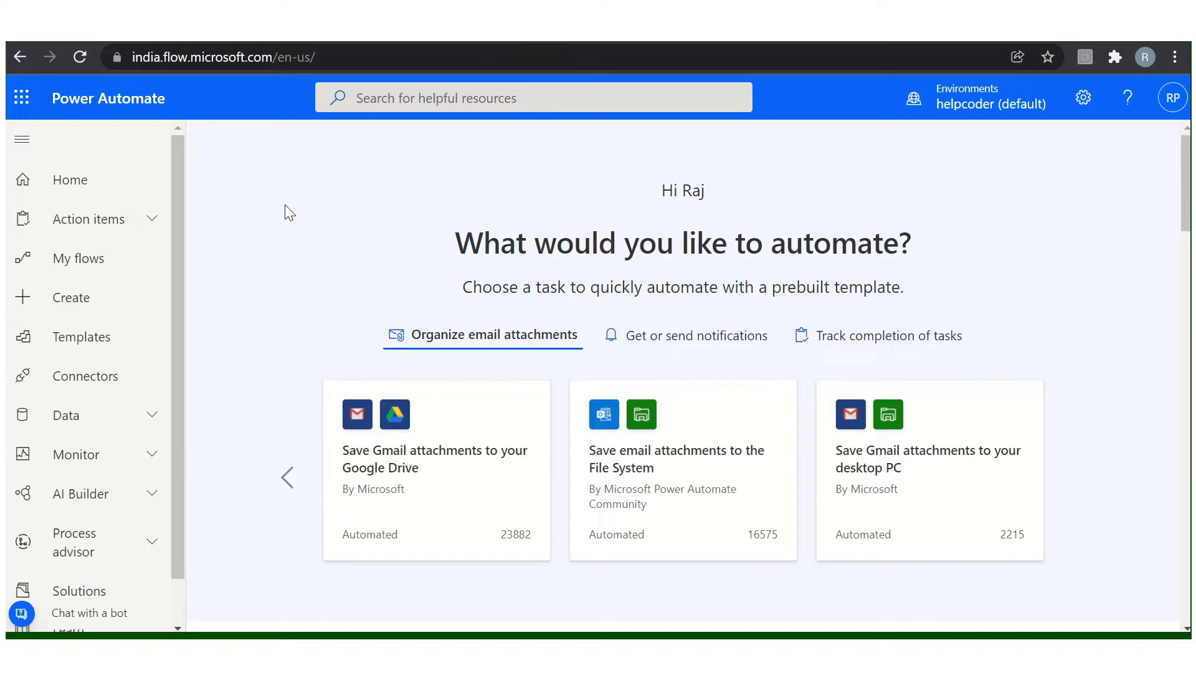
Open the Templates gallery and browse the All flows template grid
{"action": "left_click", "coordinate": [83, 340]}
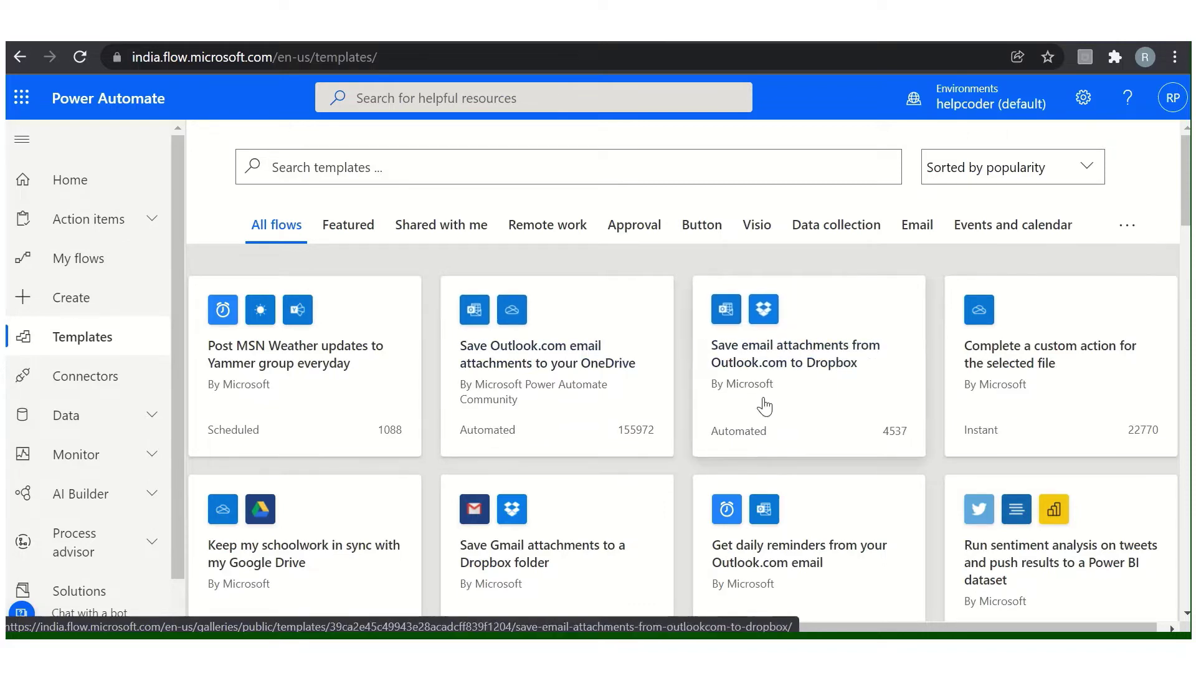
{"action": "scroll", "coordinate": [633, 514], "scroll_direction": "down", "scroll_amount": 3}
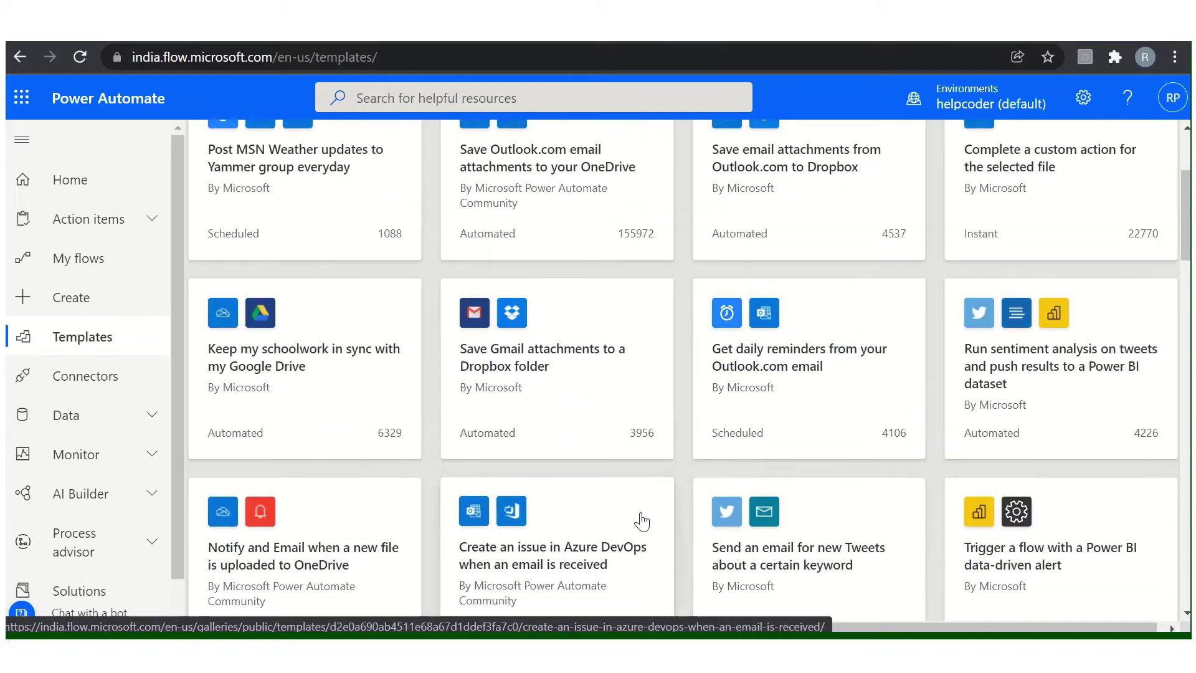
{"action": "scroll", "coordinate": [642, 522], "scroll_direction": "down", "scroll_amount": 3}
{"action": "scroll", "coordinate": [642, 522], "scroll_direction": "up", "scroll_amount": 1}
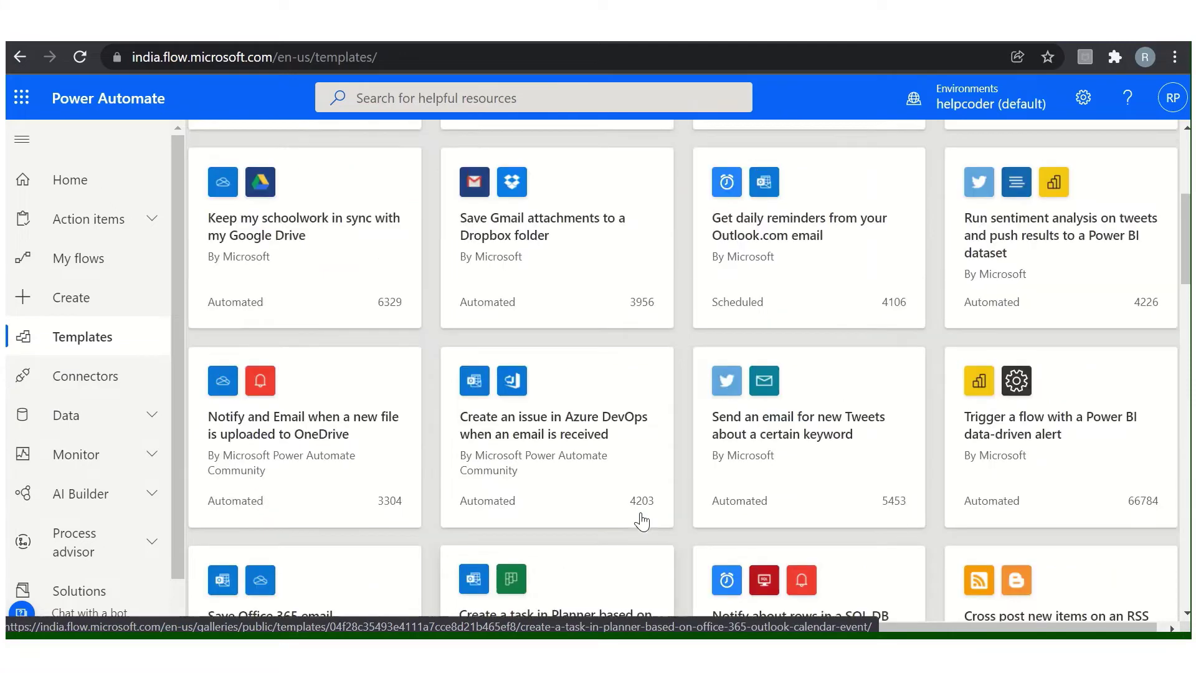
{"action": "scroll", "coordinate": [641, 522], "scroll_direction": "up", "scroll_amount": 3}
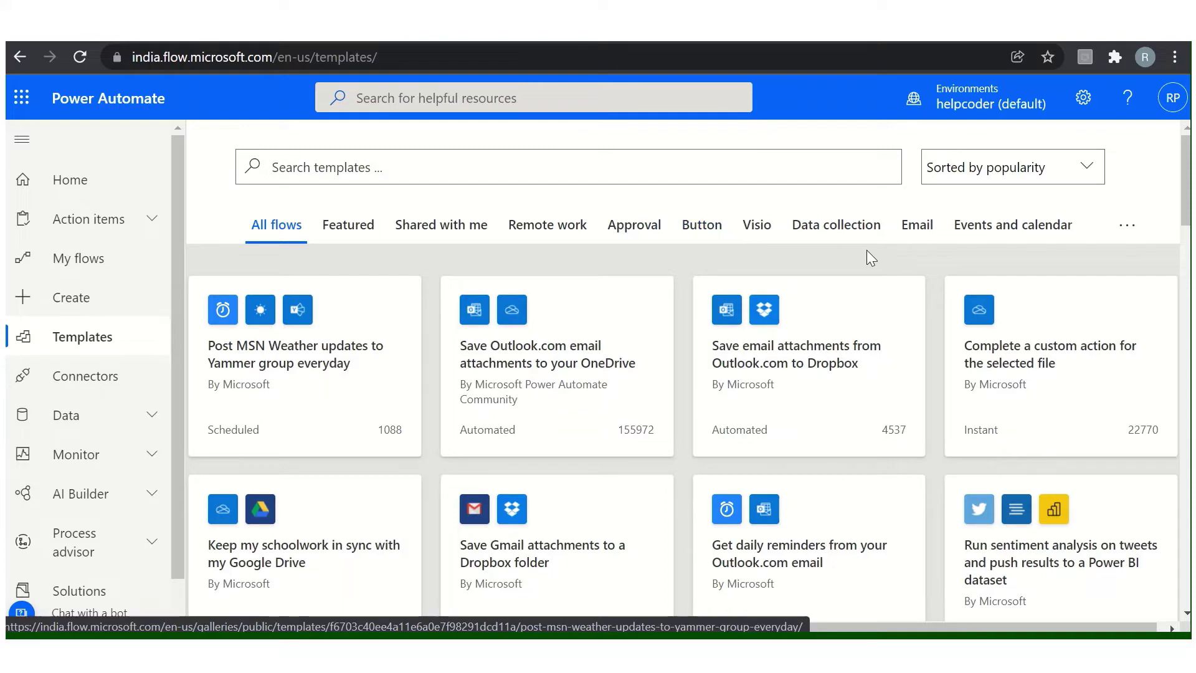
Filter to Email templates and open 'Notify and Email when a new file is uploaded to OneDrive'
{"action": "left_click", "coordinate": [917, 231]}
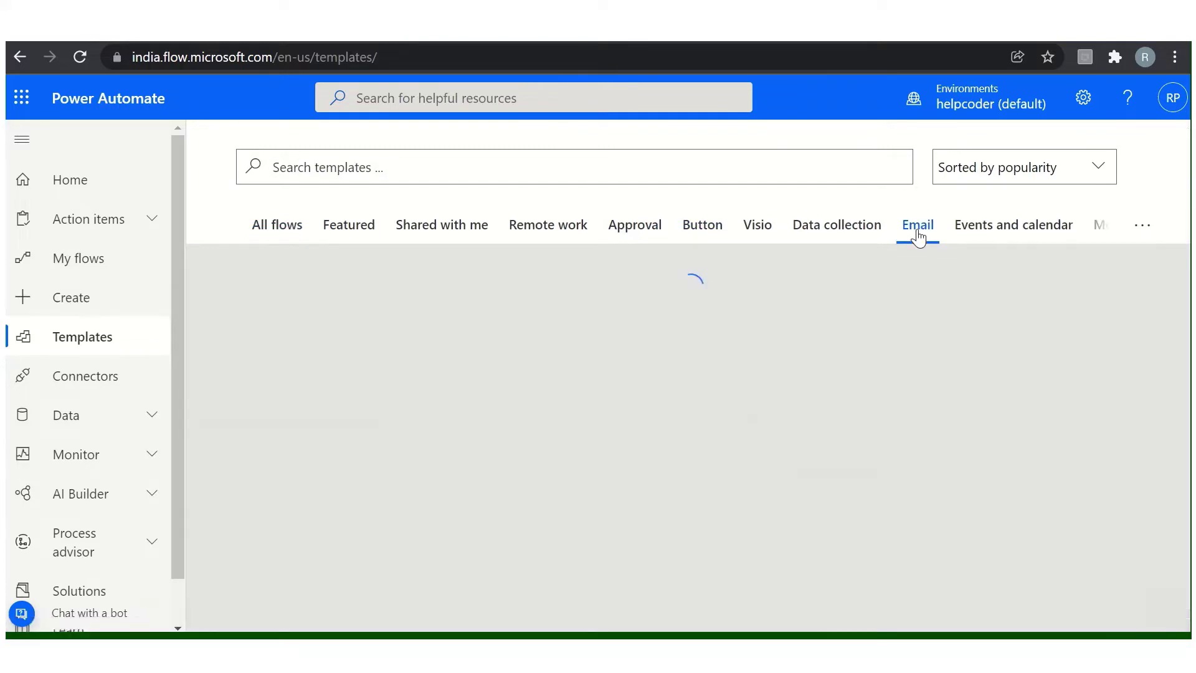
{"action": "scroll", "coordinate": [403, 428], "scroll_direction": "down", "scroll_amount": 1}
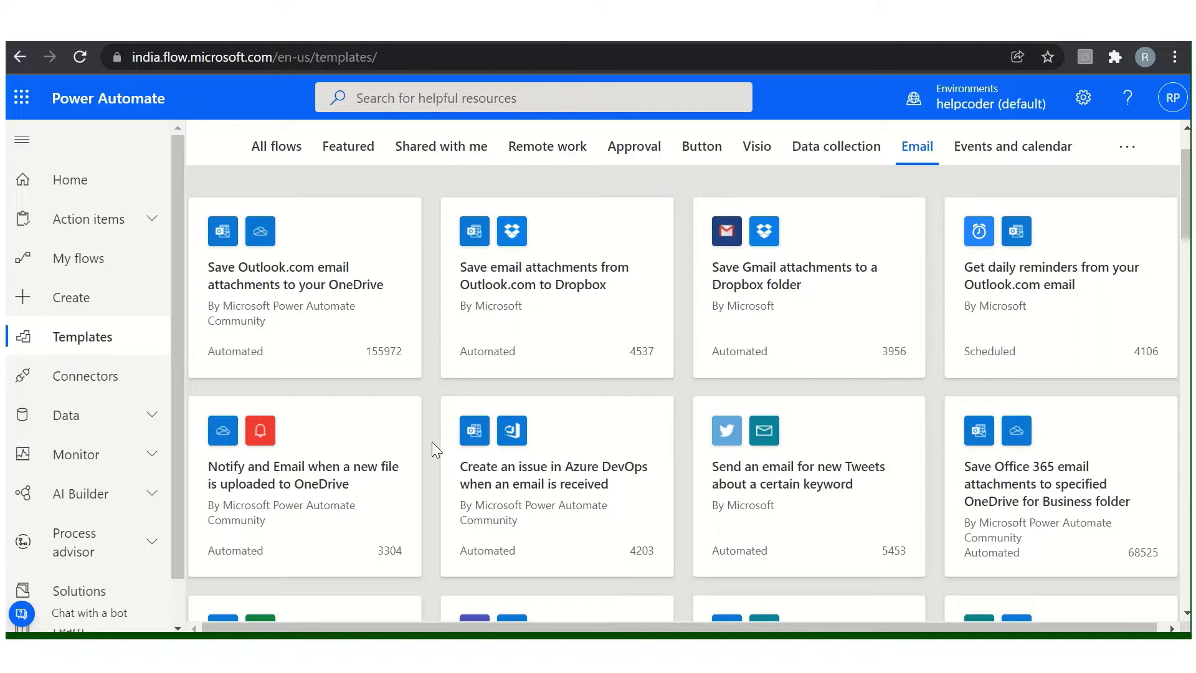
{"action": "left_click", "coordinate": [287, 481]}
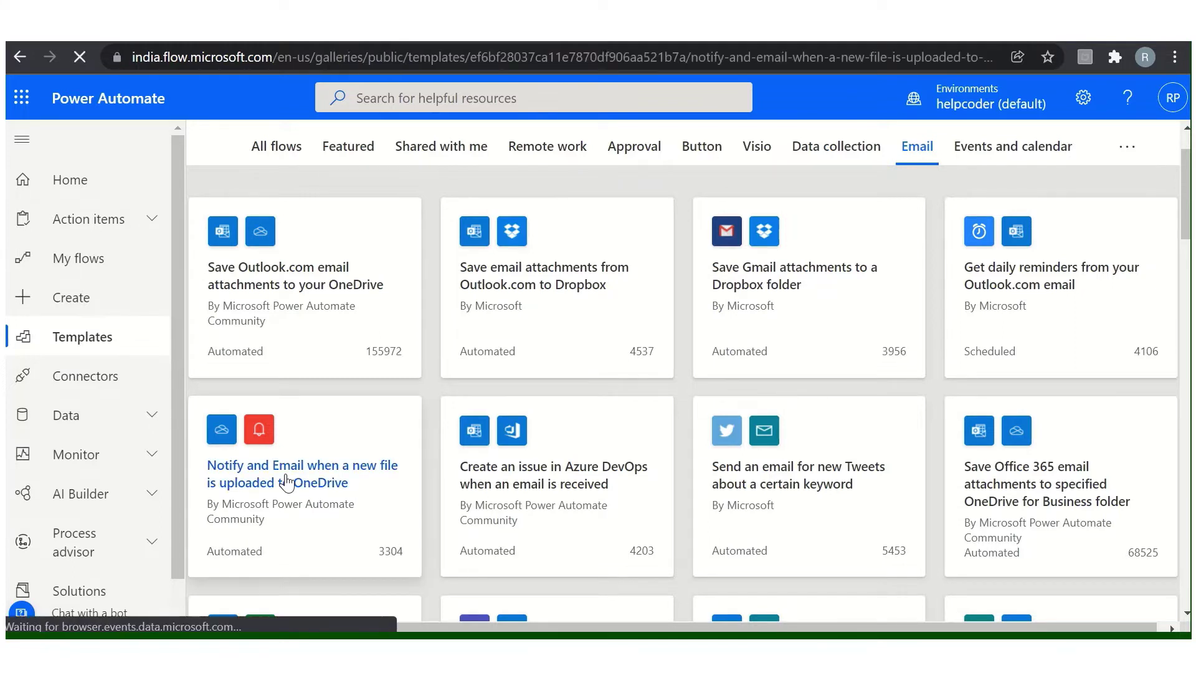
{"action": "scroll", "coordinate": [453, 535], "scroll_direction": "down", "scroll_amount": 3}
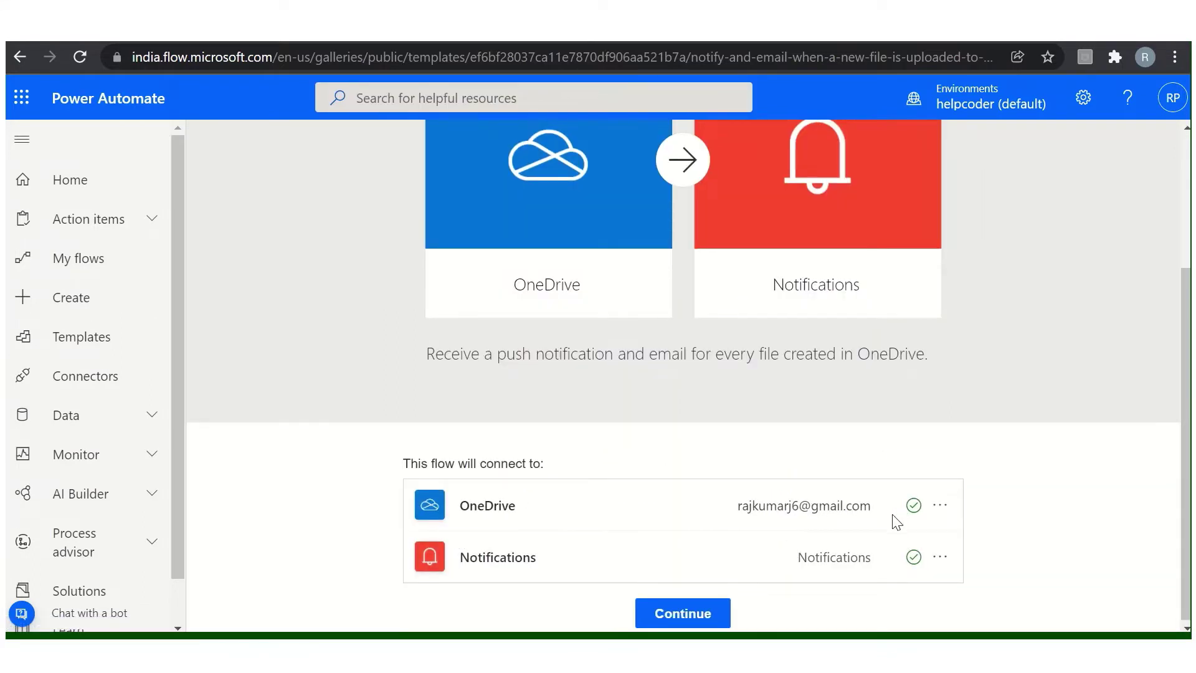
Create a flow from the template and review its file-created trigger and notification steps
{"action": "left_click", "coordinate": [698, 614]}
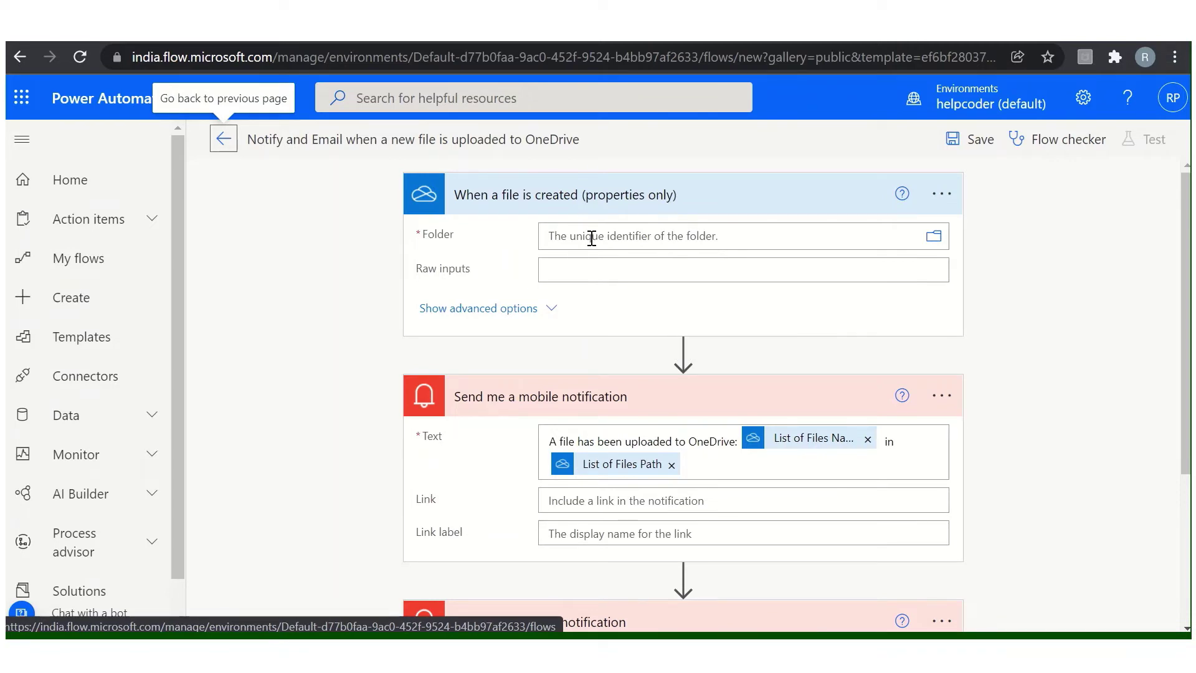
{"action": "scroll", "coordinate": [612, 316], "scroll_direction": "down", "scroll_amount": 4}
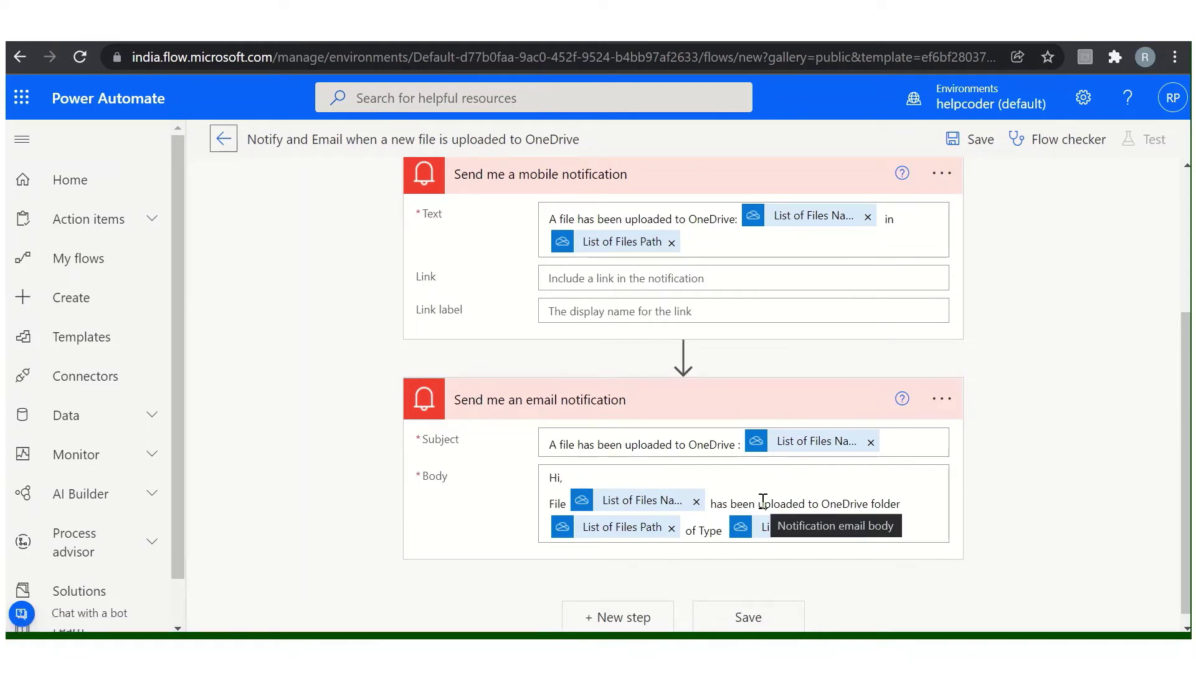
{"action": "scroll", "coordinate": [809, 492], "scroll_direction": "up", "scroll_amount": 3}
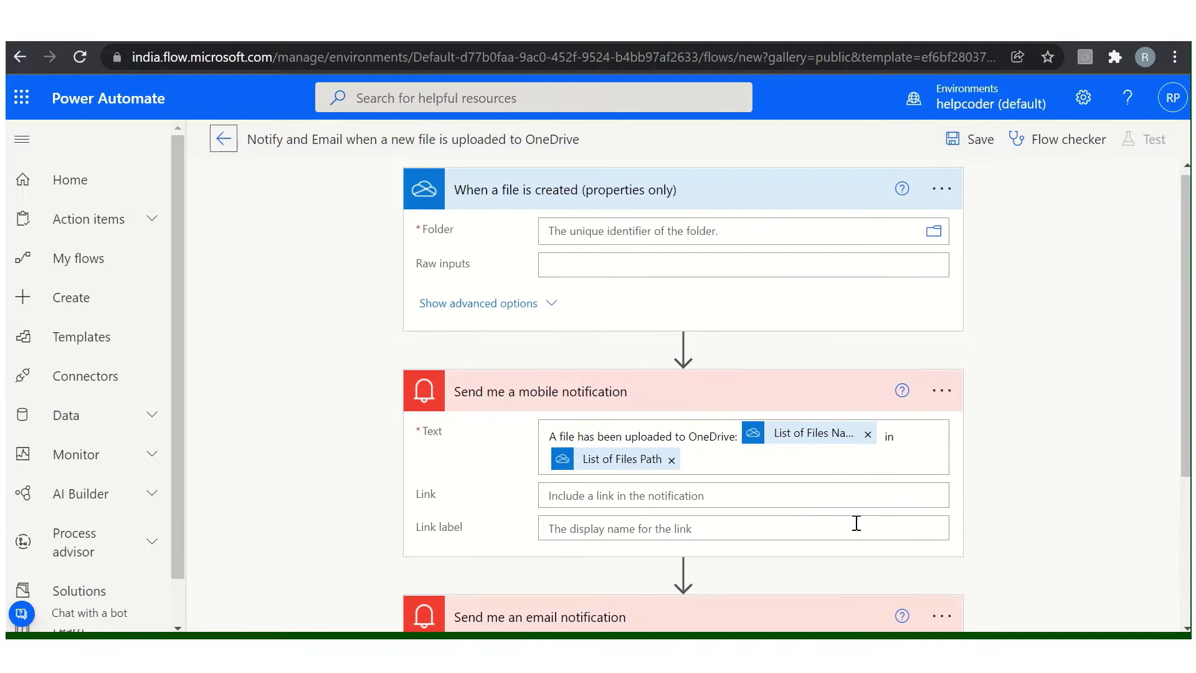
Pick Root > Documents as the trigger's Folder so it watches /Documents
{"action": "left_click", "coordinate": [933, 243]}
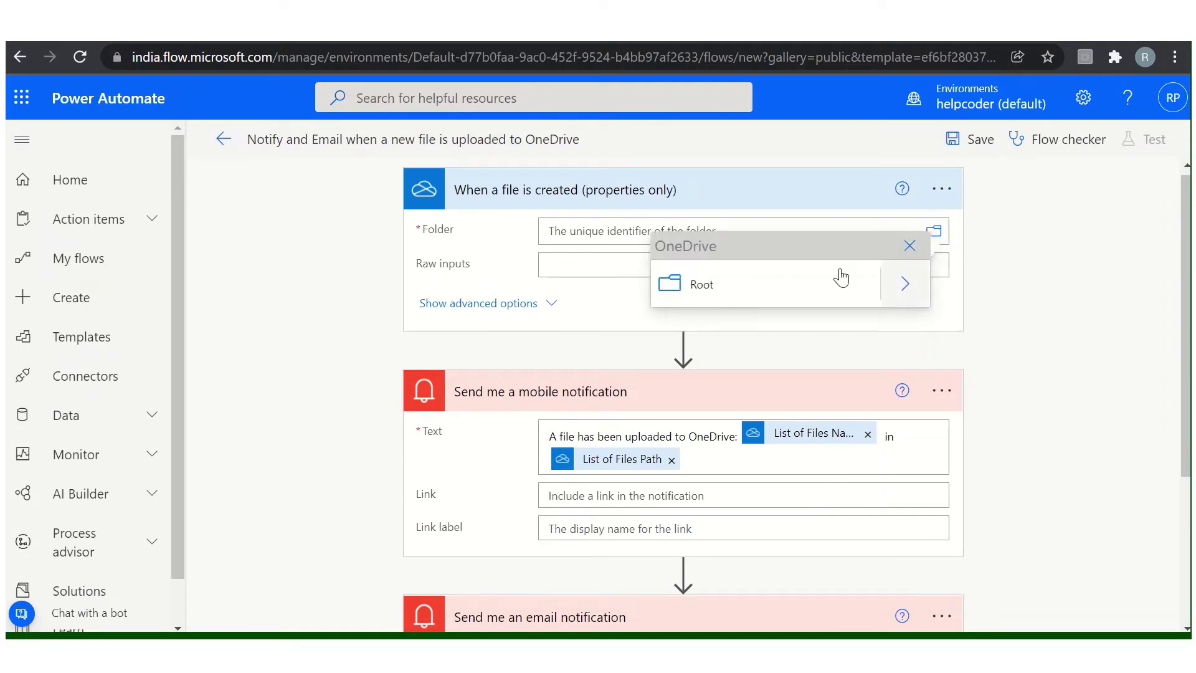
{"action": "left_click", "coordinate": [905, 287]}
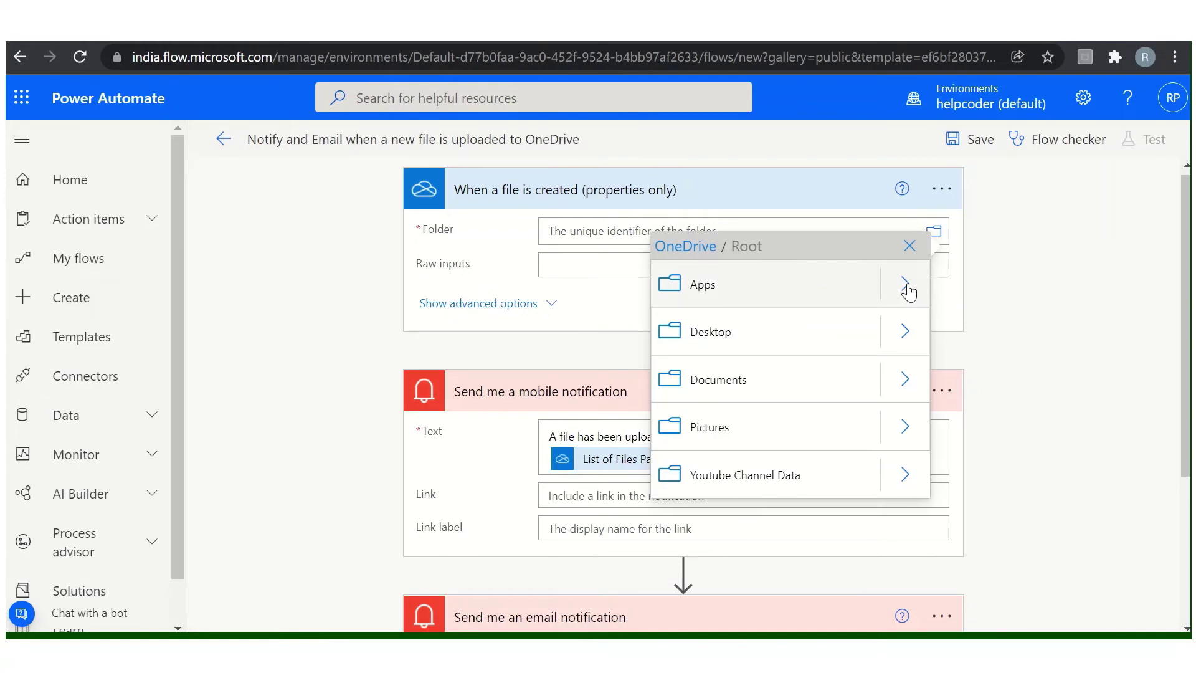
{"action": "left_click", "coordinate": [715, 382]}
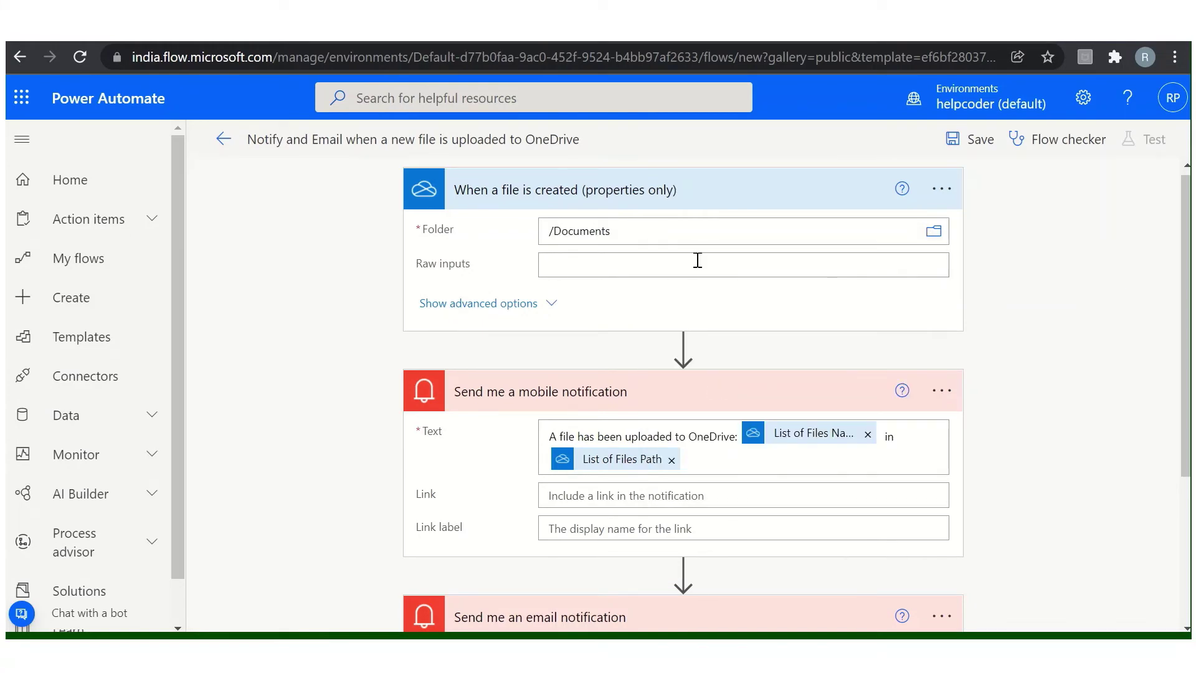
{"action": "scroll", "coordinate": [1015, 348], "scroll_direction": "down", "scroll_amount": 4}
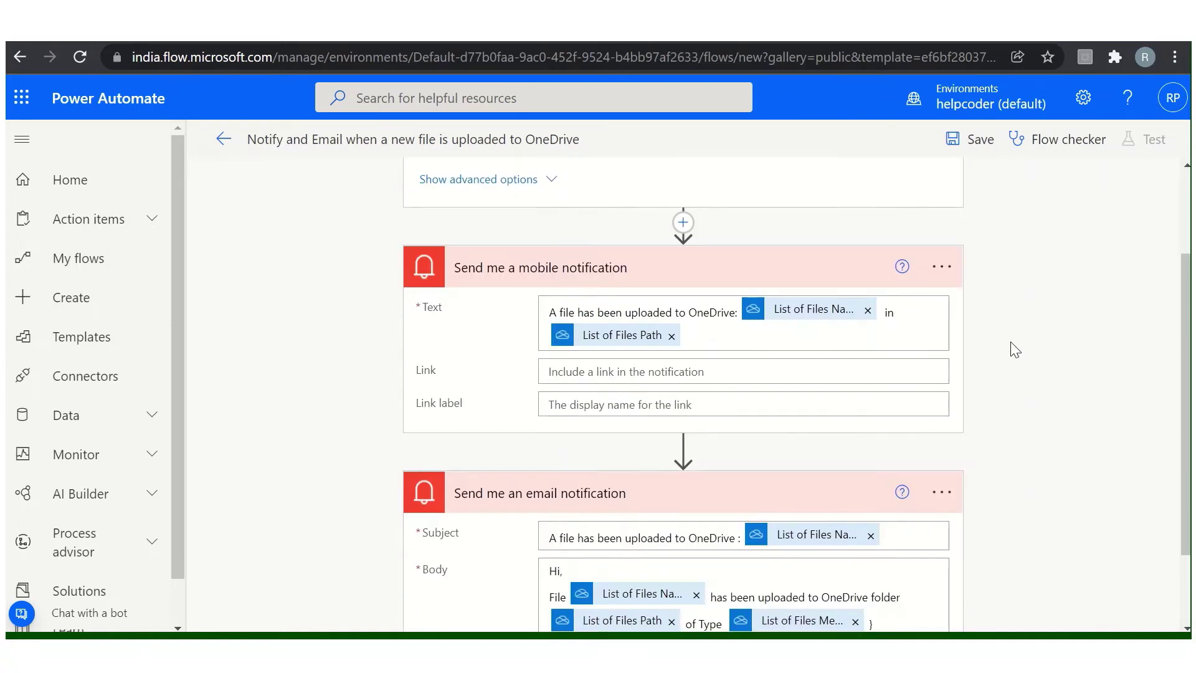
{"action": "scroll", "coordinate": [1015, 350], "scroll_direction": "up", "scroll_amount": 4}
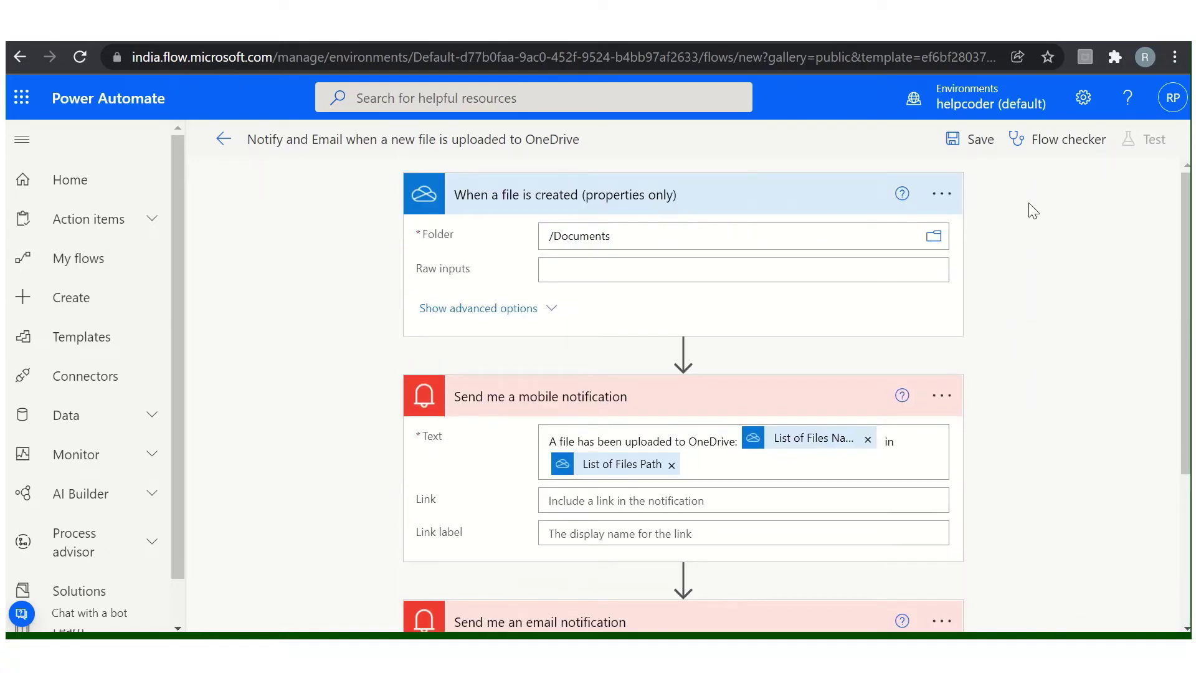
Save the flow and start a manual test run
{"action": "left_click", "coordinate": [977, 142]}
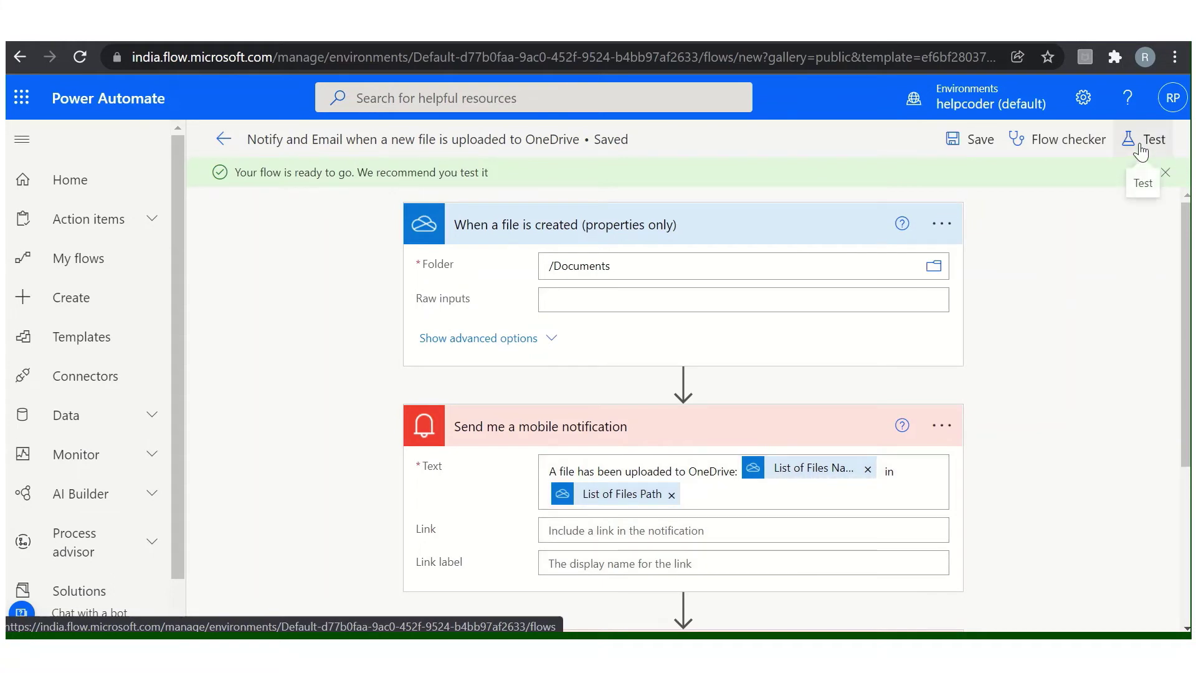
{"action": "left_click", "coordinate": [1142, 151]}
{"action": "left_click", "coordinate": [932, 192]}
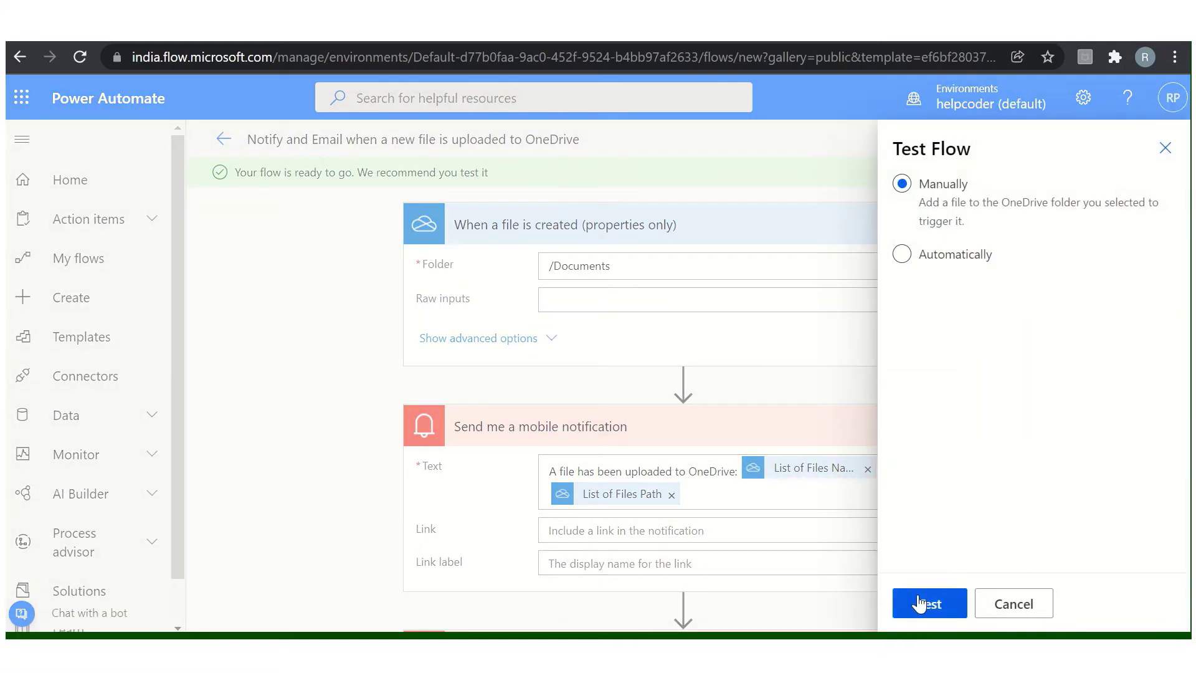
{"action": "left_click", "coordinate": [920, 604]}
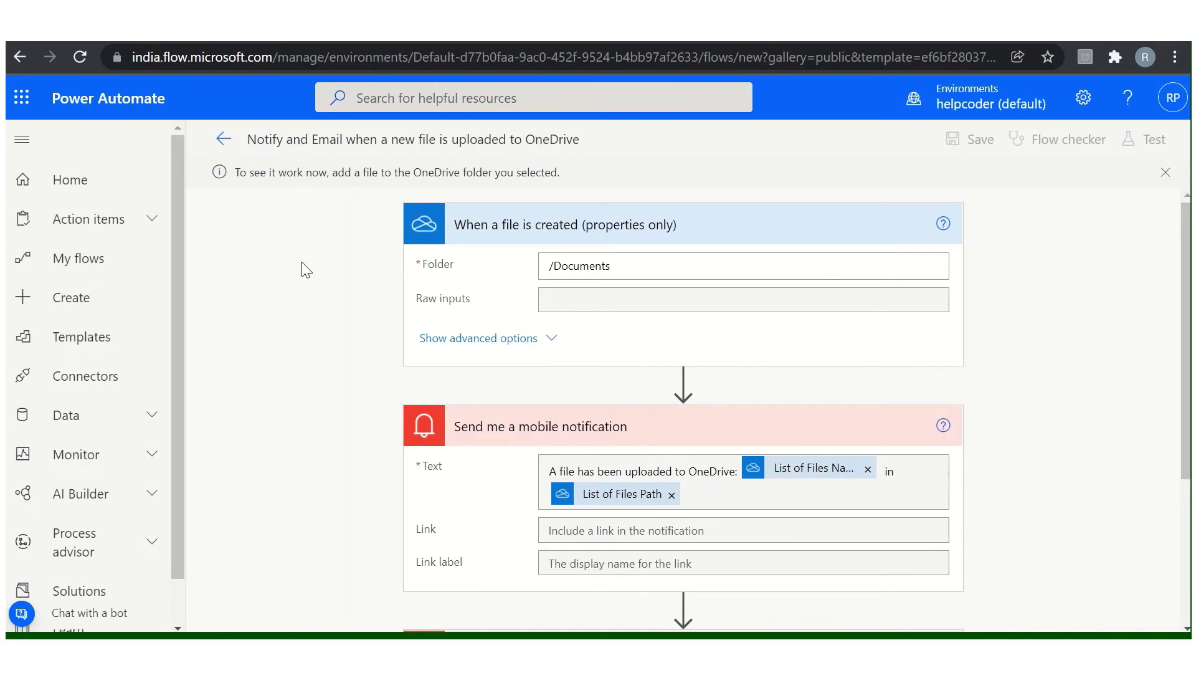
Drag Test.docx from the desktop into the OneDrive Documents folder
{"action": "key", "text": "ctrl+Tab"}
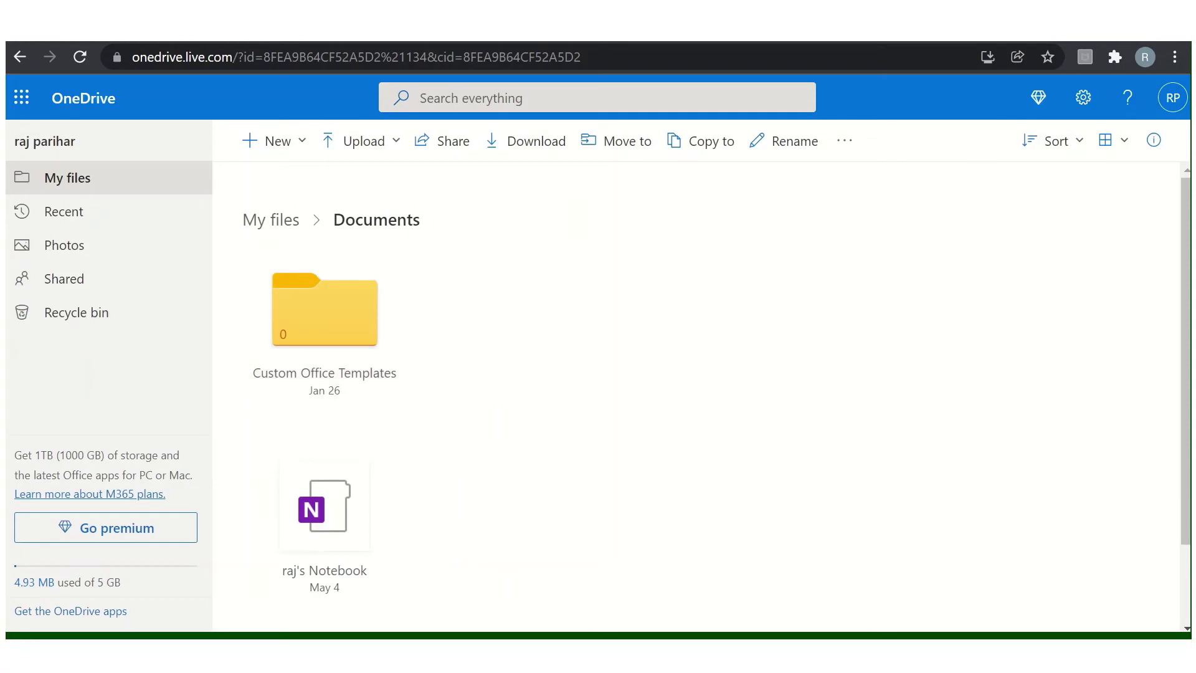
{"action": "left_click", "coordinate": [1128, 25]}
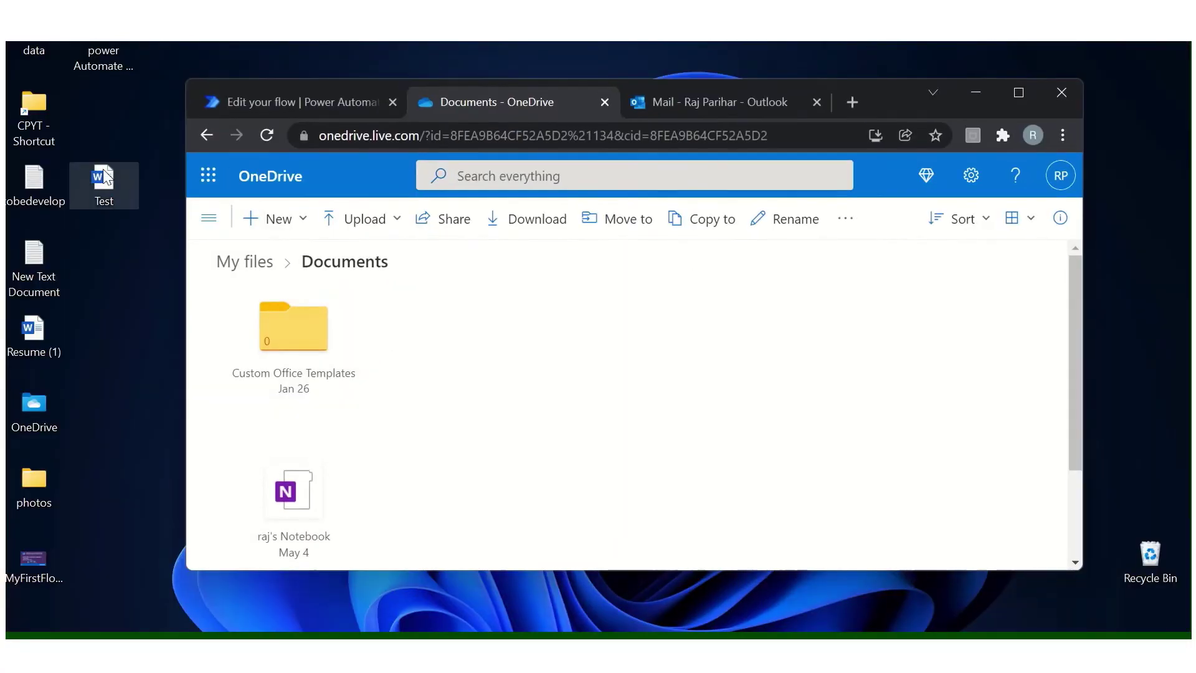
{"action": "left_click_drag", "start_coordinate": [106, 178], "coordinate": [559, 518]}
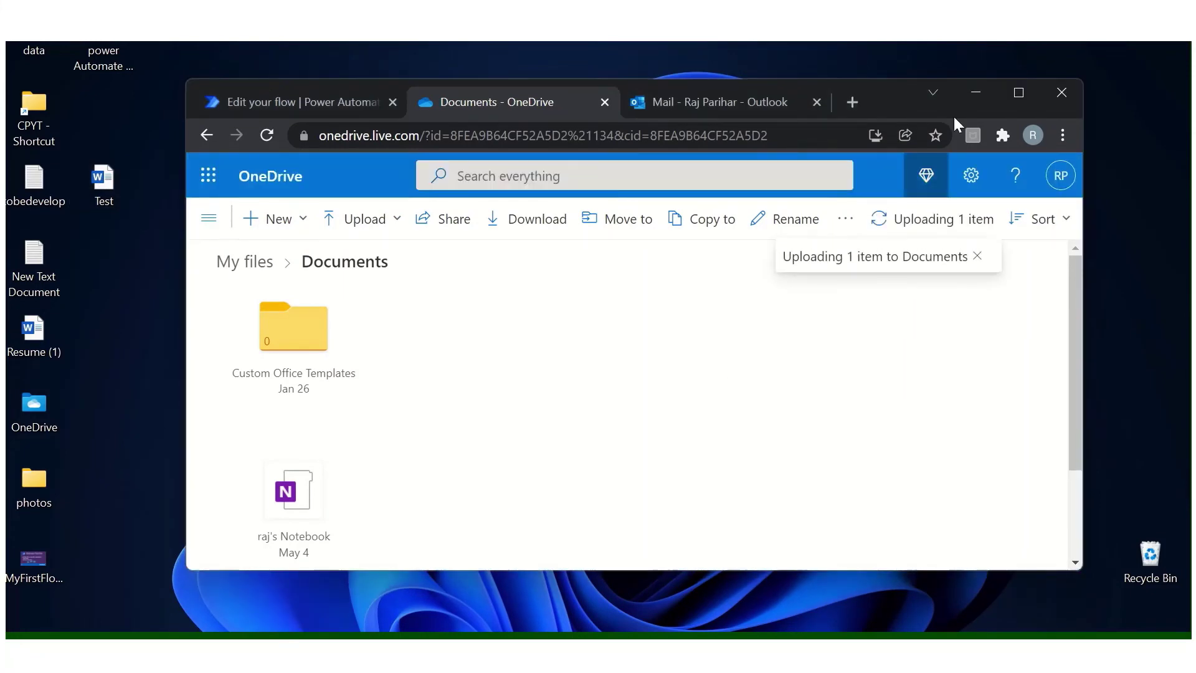
{"action": "left_click", "coordinate": [1018, 93]}
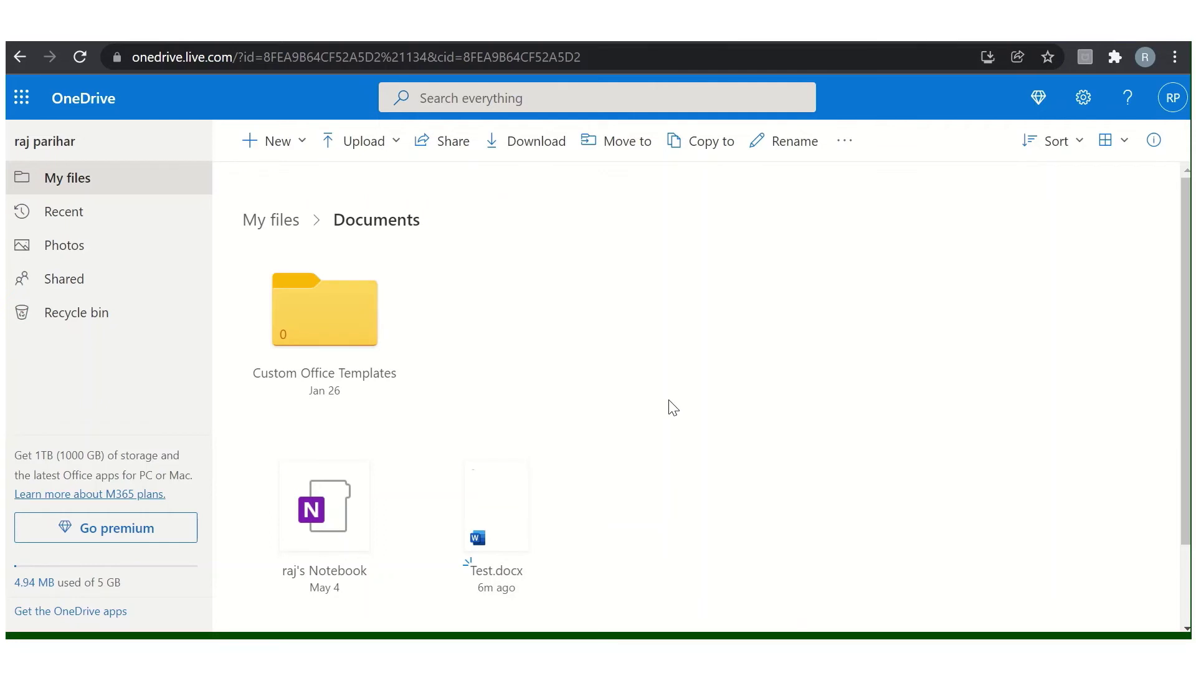
Confirm the test run succeeded in Power Automate, then view the Outlook inbox
{"action": "key", "text": "ctrl+Tab"}
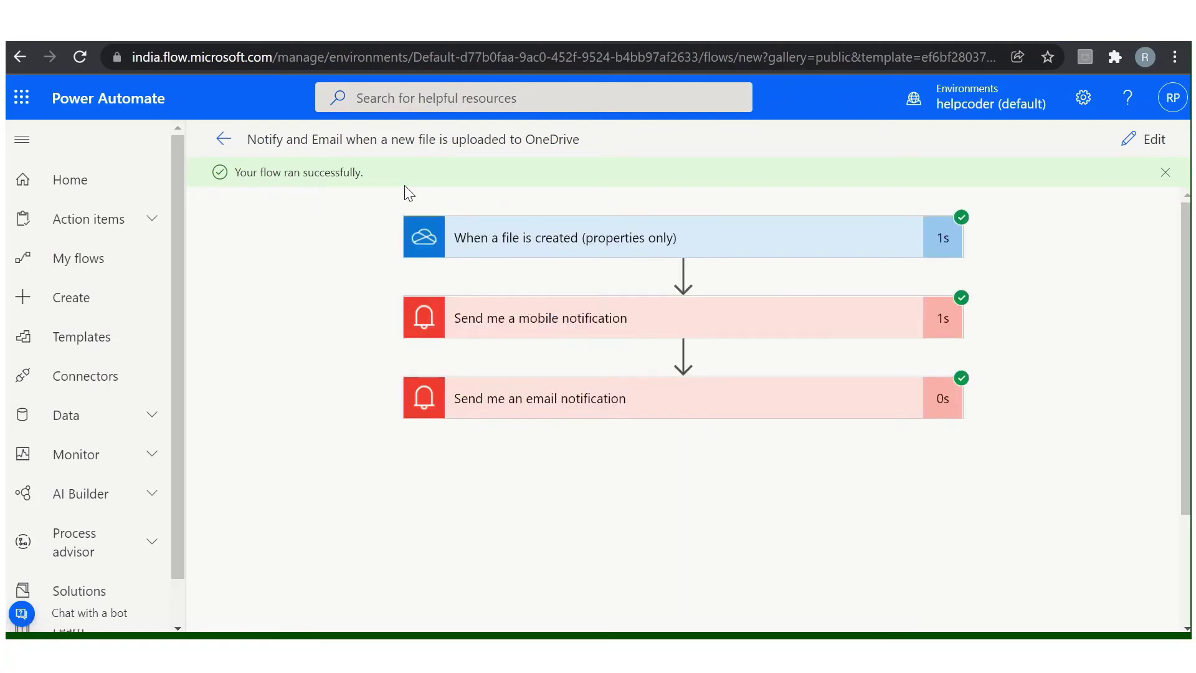
{"action": "key", "text": "ctrl+Tab"}
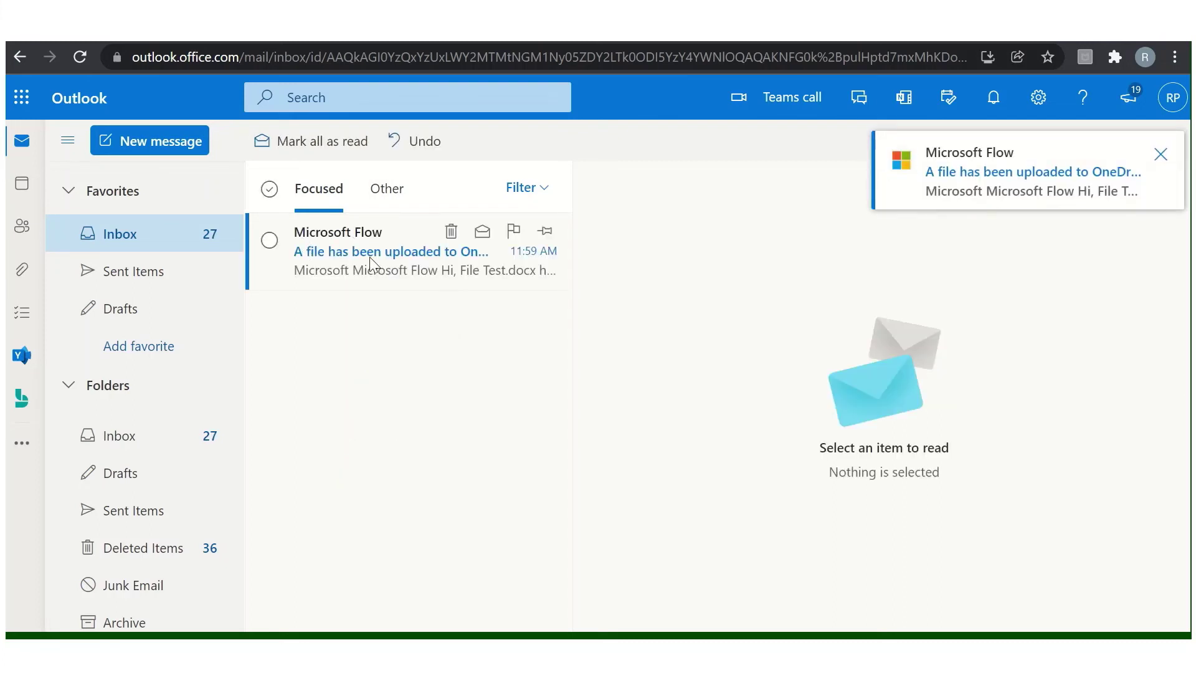
Read the Microsoft Flow email about Test.docx, highlighting its subject and body, then return to Power Automate
{"action": "left_click", "coordinate": [349, 270]}
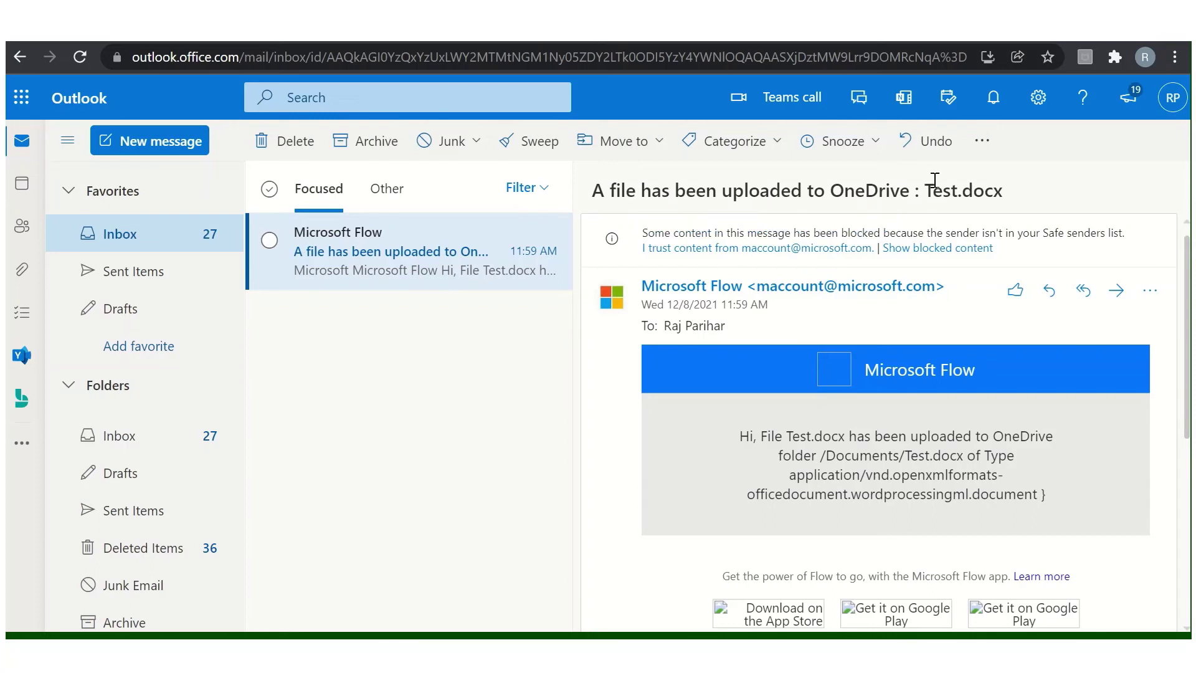
{"action": "left_click_drag", "start_coordinate": [926, 190], "coordinate": [1046, 203]}
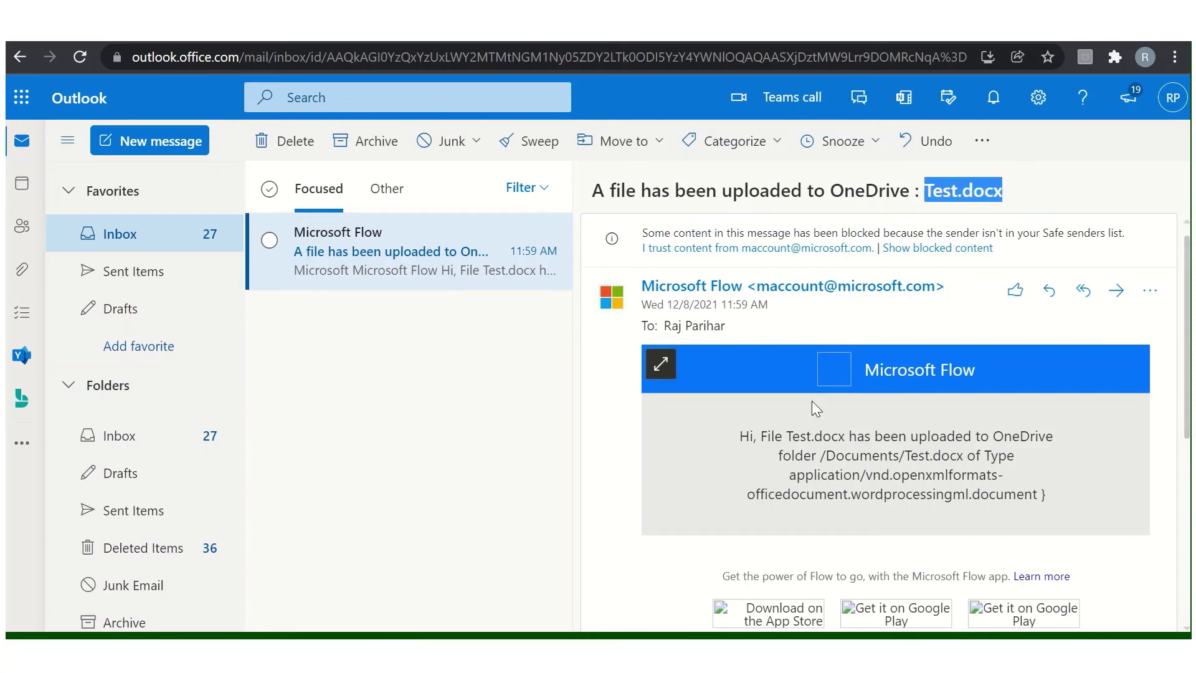
{"action": "left_click_drag", "start_coordinate": [749, 429], "coordinate": [1037, 497]}
{"action": "left_click", "coordinate": [1036, 499]}
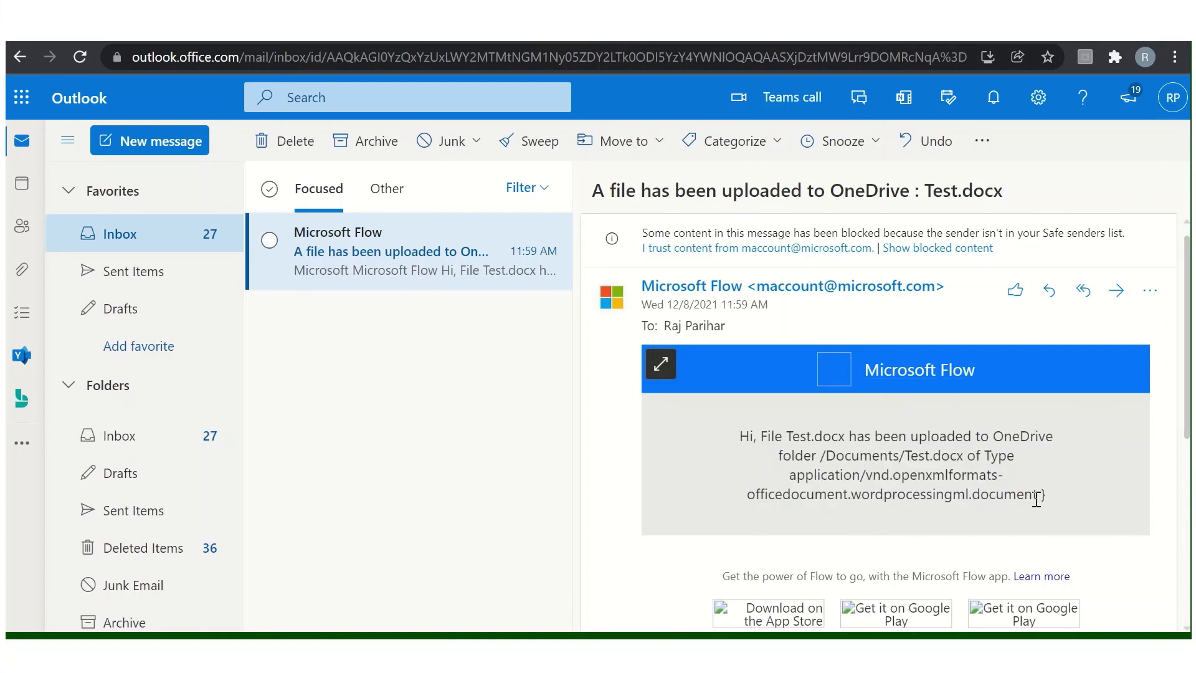
{"action": "key", "text": "ctrl+Tab"}
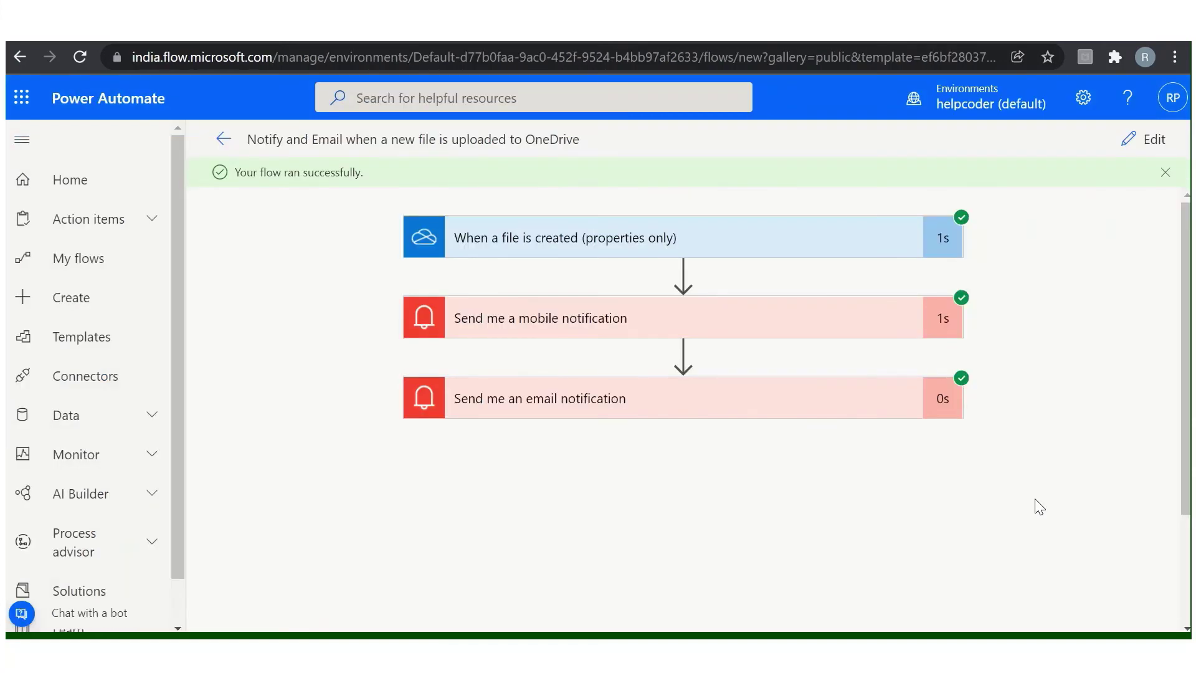